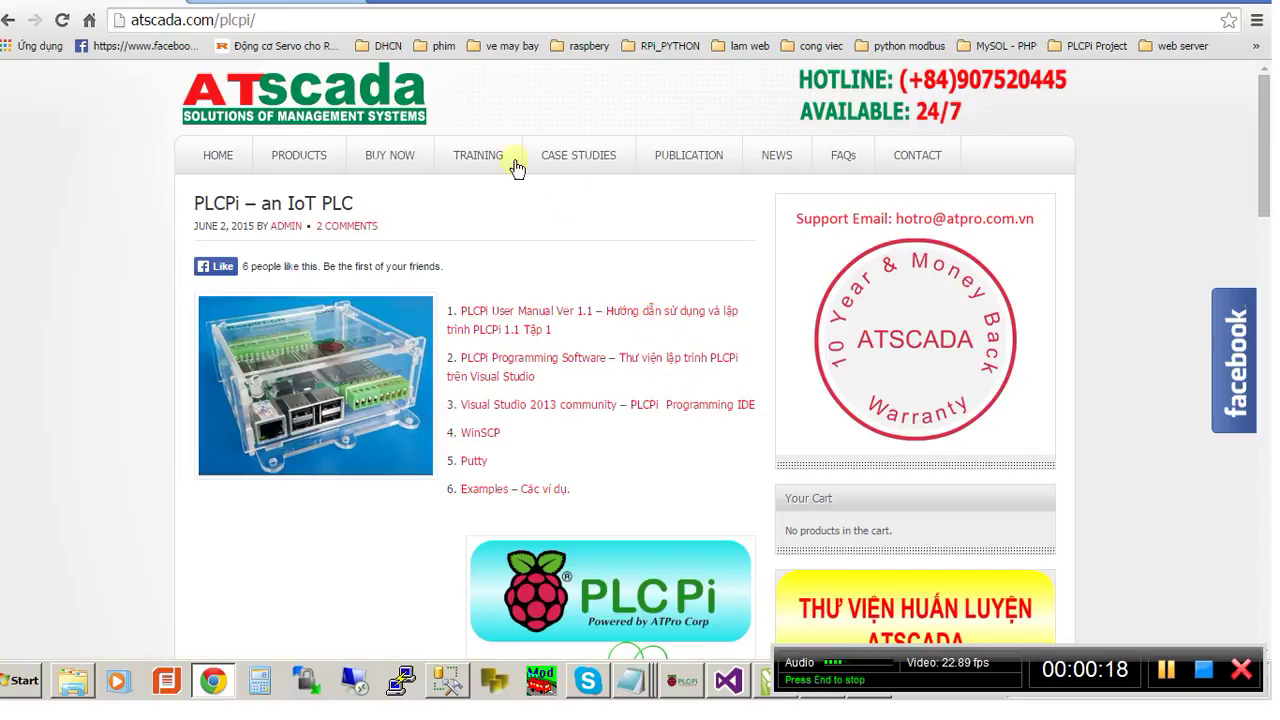
Review the software and manual download list on the atscada.com/plcpi page, then minimize the browser.
{"action": "left_click", "coordinate": [242, 20]}
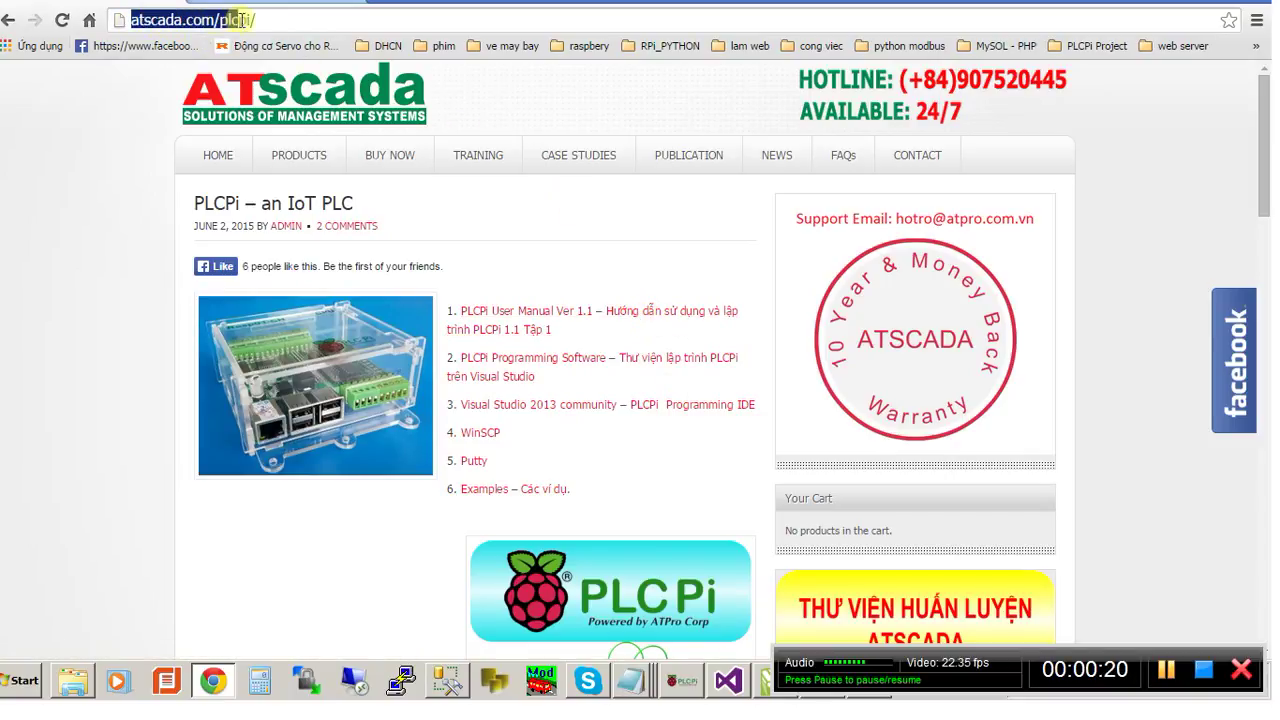
{"action": "left_click", "coordinate": [480, 276]}
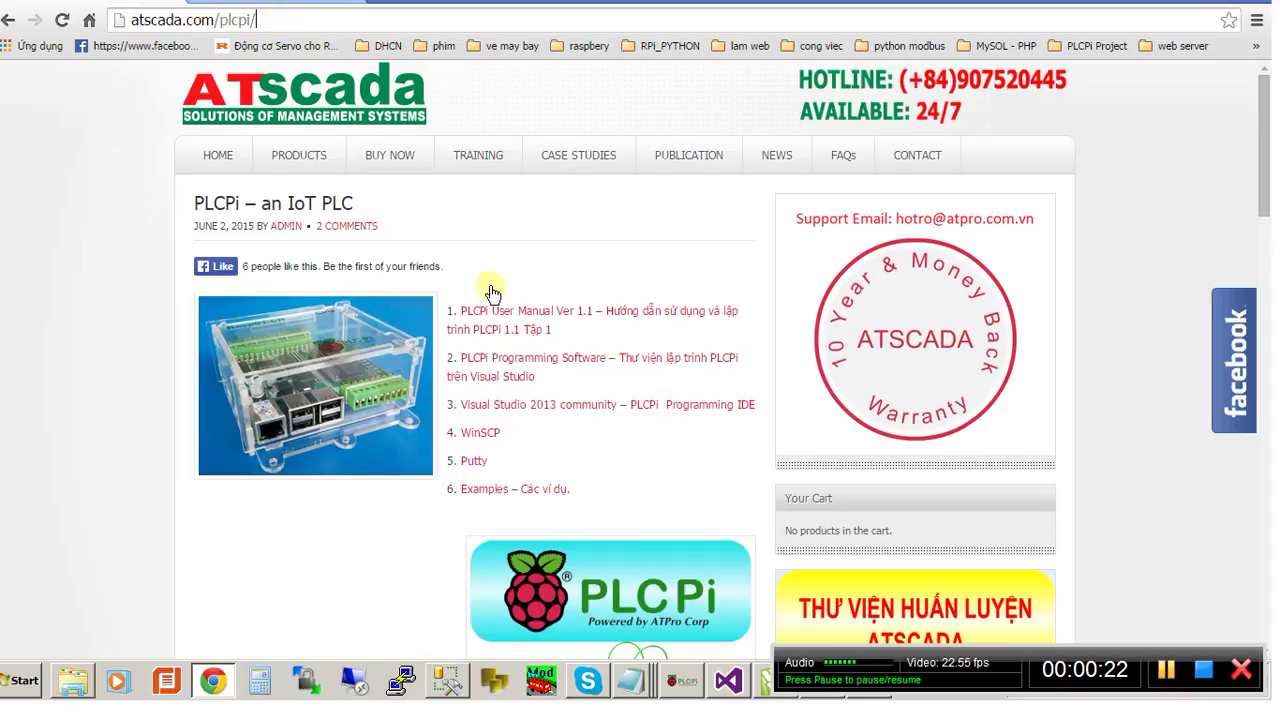
{"action": "scroll", "coordinate": [515, 402], "scroll_direction": "down", "scroll_amount": 1}
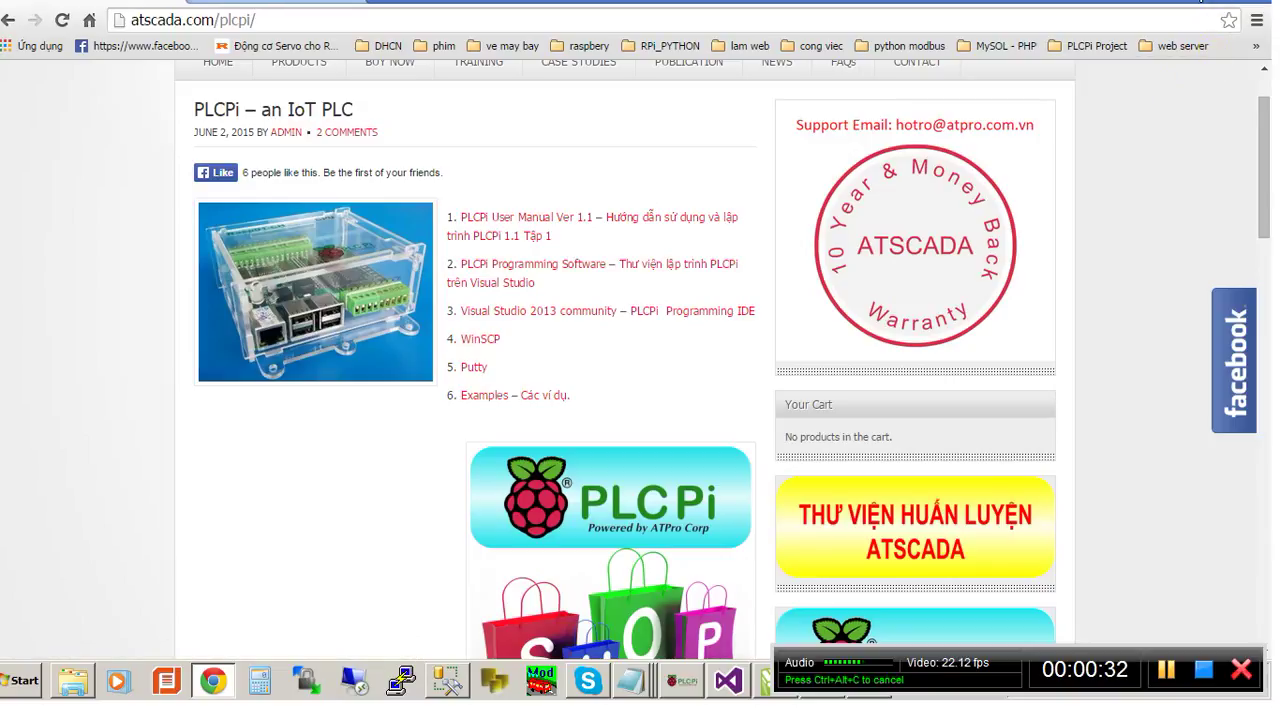
{"action": "left_click", "coordinate": [1201, 1]}
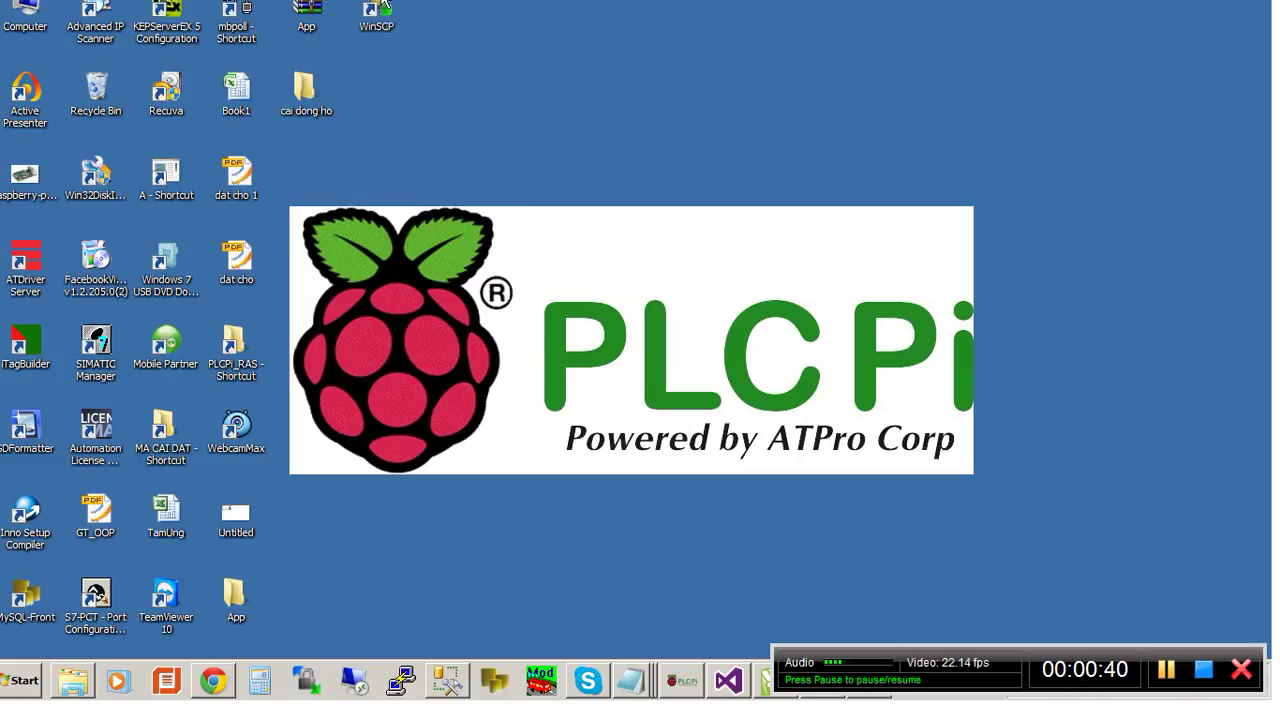
Check the PLCPi device's network cable connection in the WebcamMax live view, then hide the view.
{"action": "double_click", "coordinate": [372, 8]}
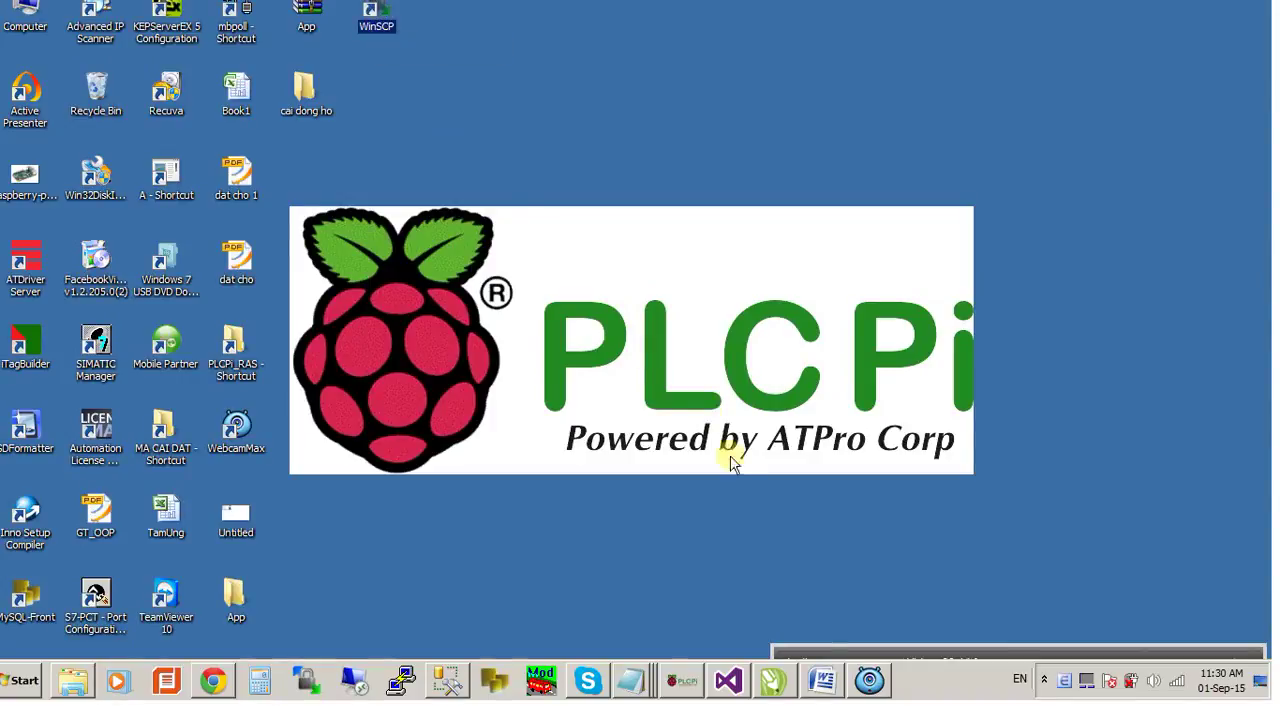
{"action": "left_click", "coordinate": [869, 681]}
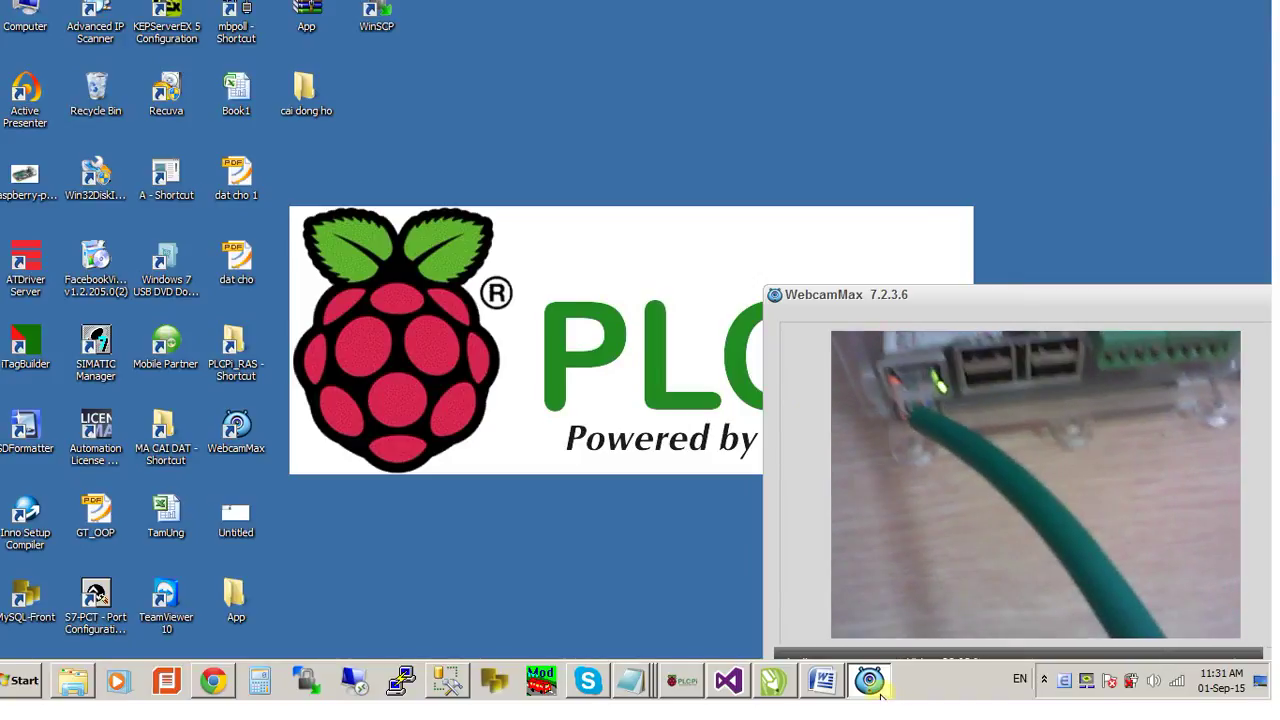
{"action": "left_click", "coordinate": [885, 688]}
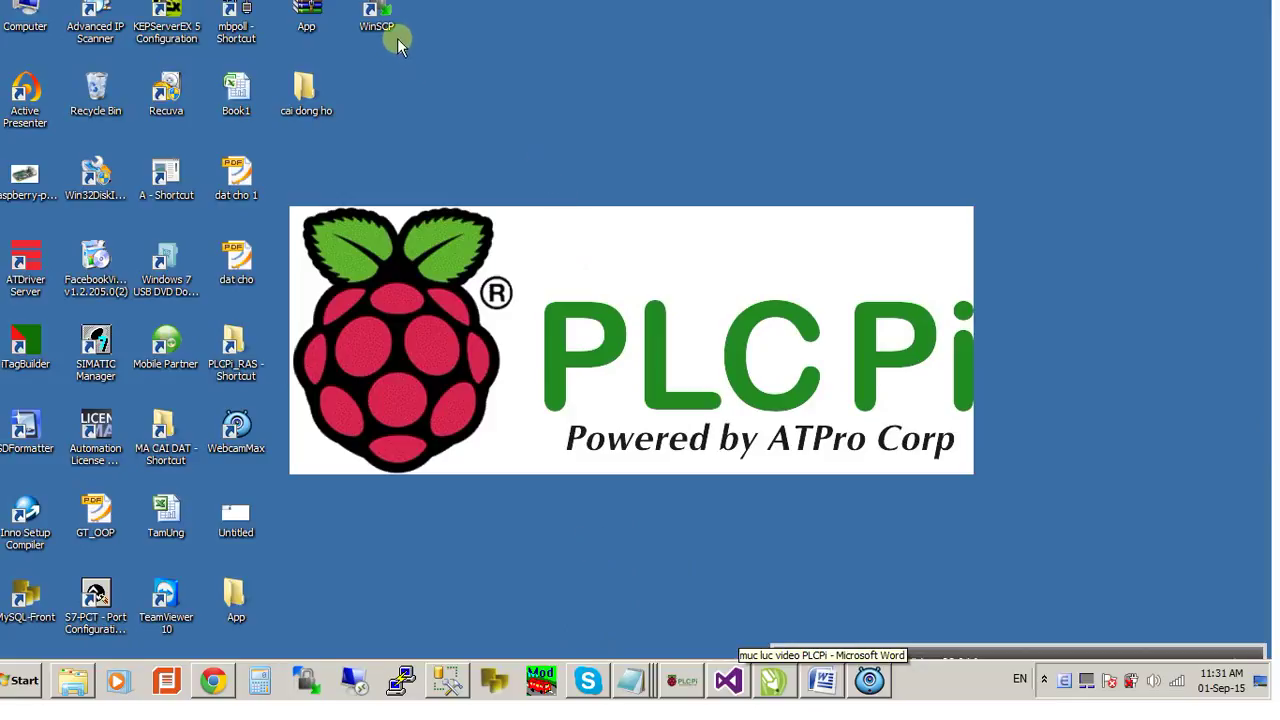
Open WinSCP and start a new SFTP site with the host name 192.168.1.10.
{"action": "double_click", "coordinate": [380, 14]}
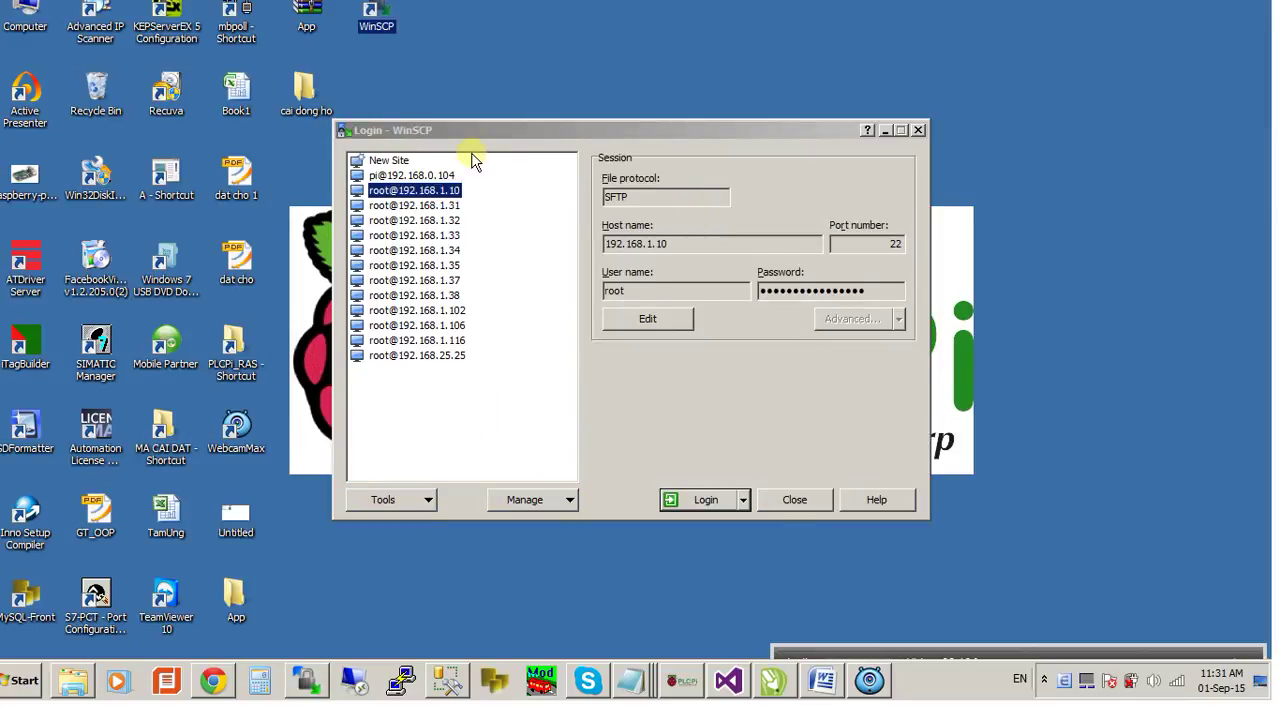
{"action": "left_click", "coordinate": [382, 161]}
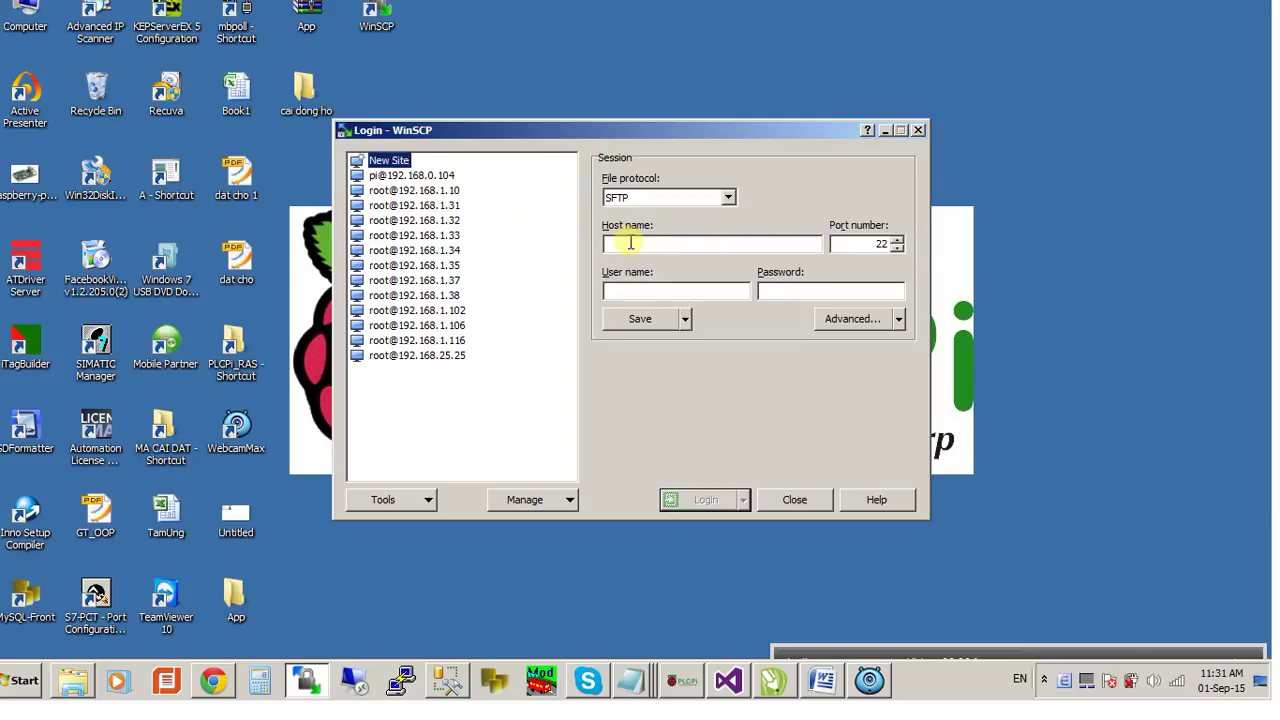
{"action": "left_click", "coordinate": [641, 243]}
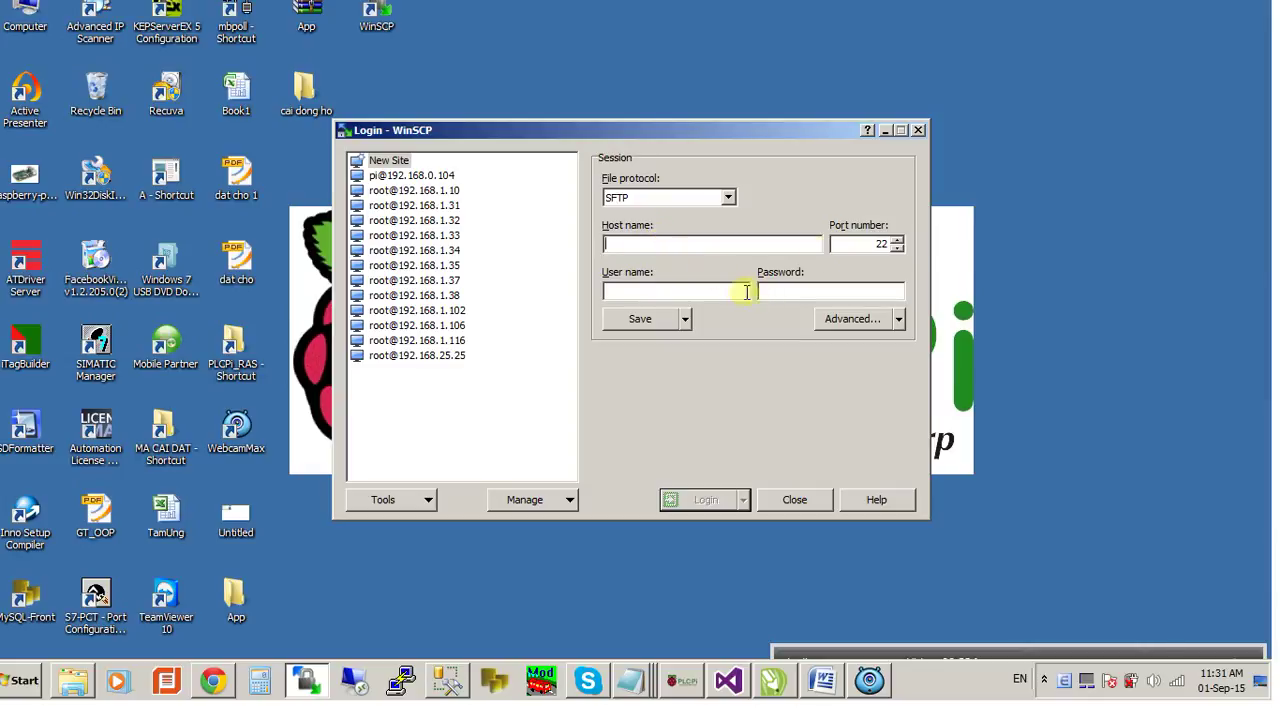
{"action": "double_click", "coordinate": [882, 243]}
{"action": "left_click", "coordinate": [682, 291]}
{"action": "left_click", "coordinate": [660, 247]}
{"action": "type", "text": "1"}
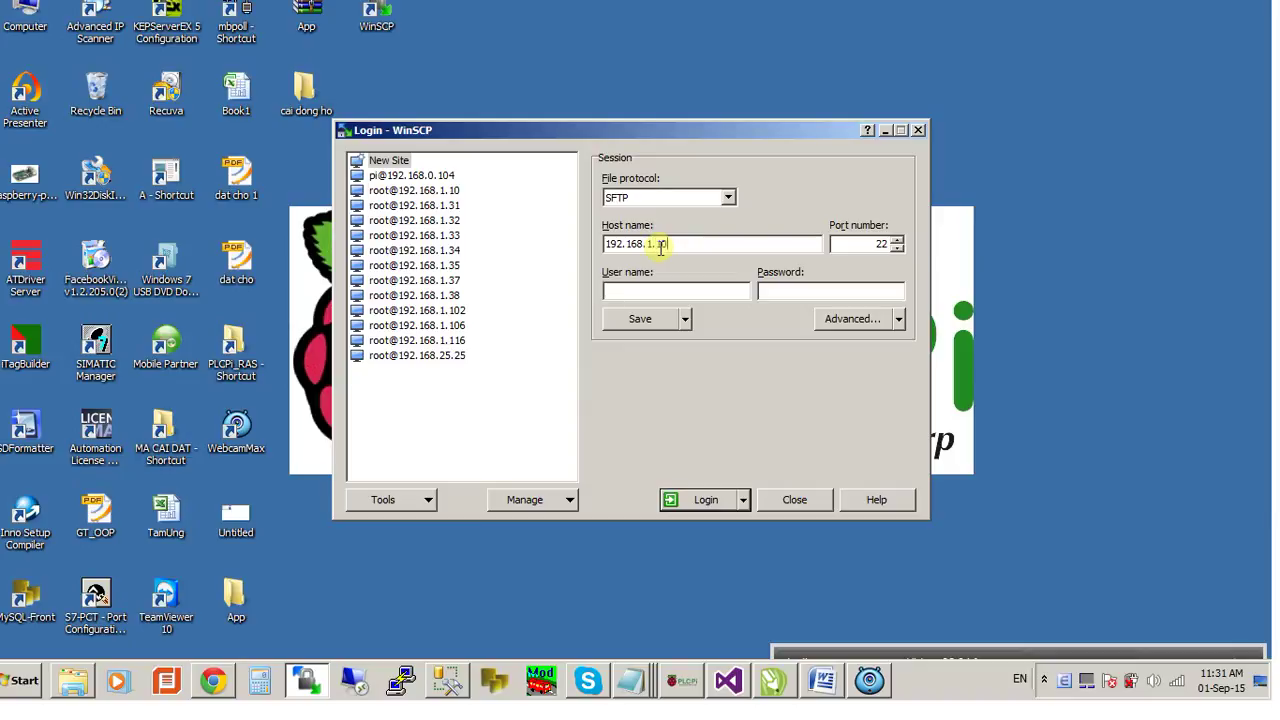
{"action": "type", "text": "92.168.1.10"}
{"action": "left_click_drag", "start_coordinate": [664, 244], "coordinate": [588, 240]}
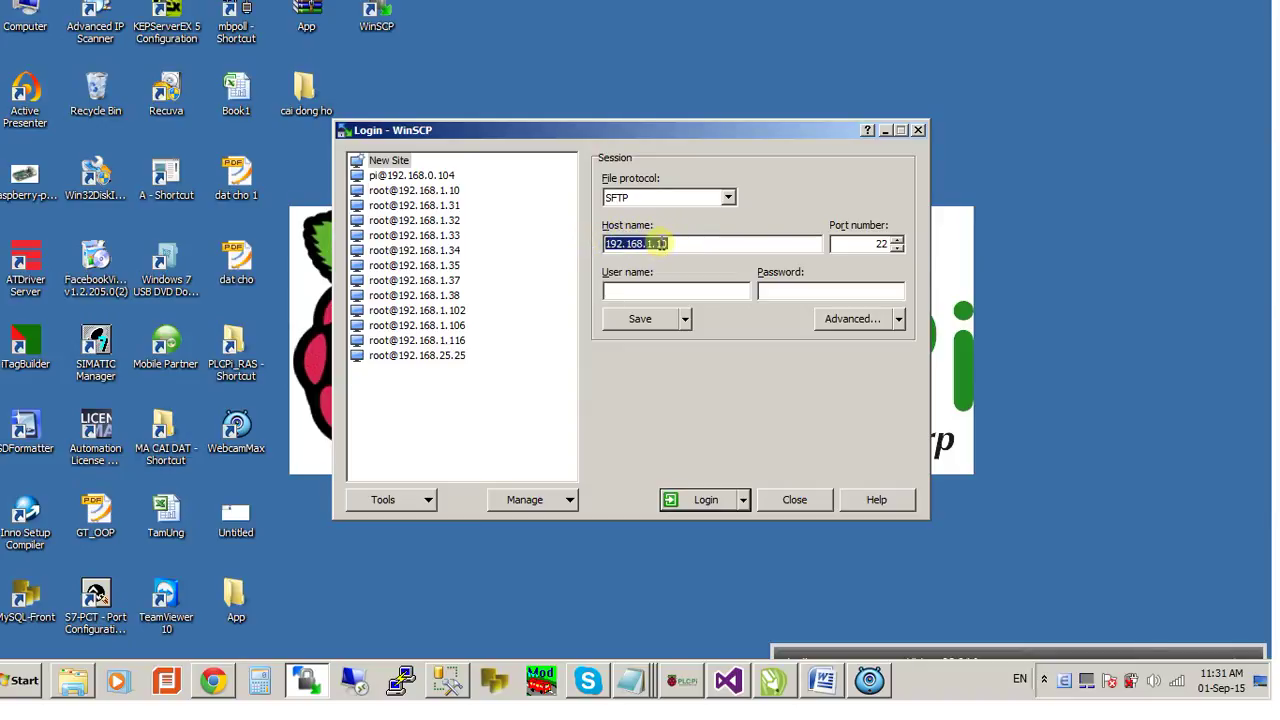
Enter the user name root and the account password, and log in without saving the session.
{"action": "left_click", "coordinate": [654, 287]}
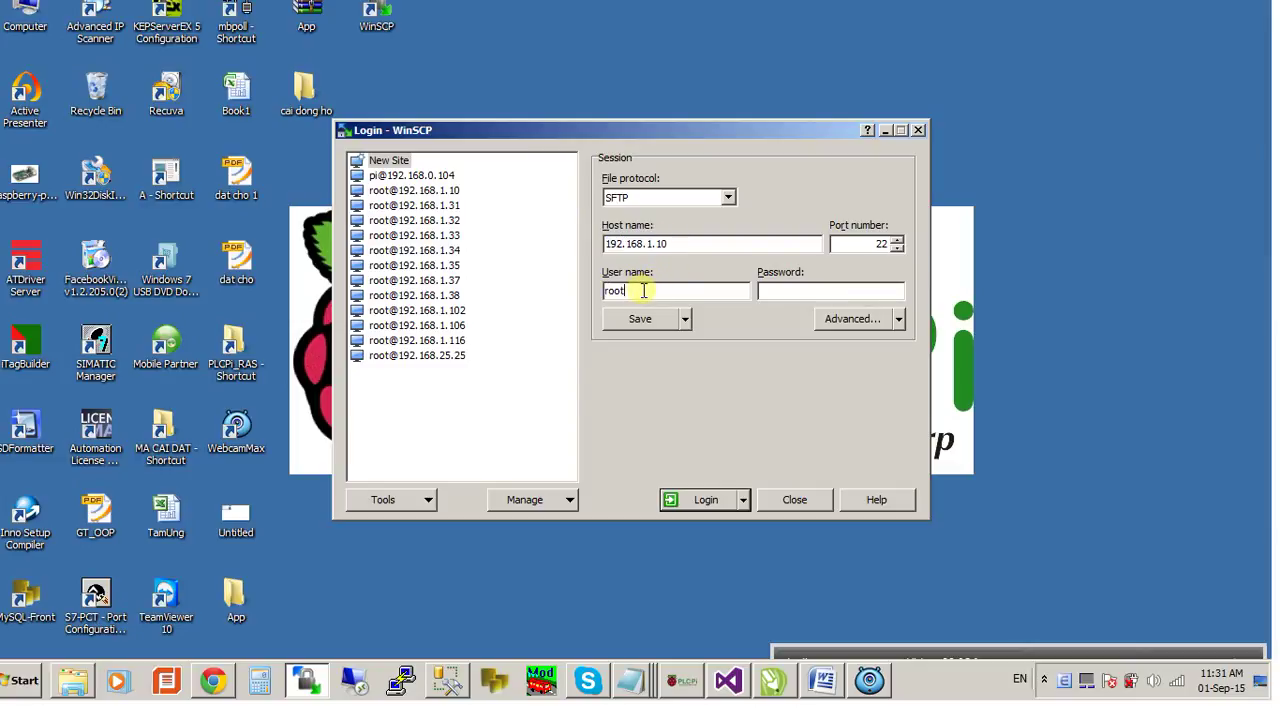
{"action": "left_click", "coordinate": [771, 290]}
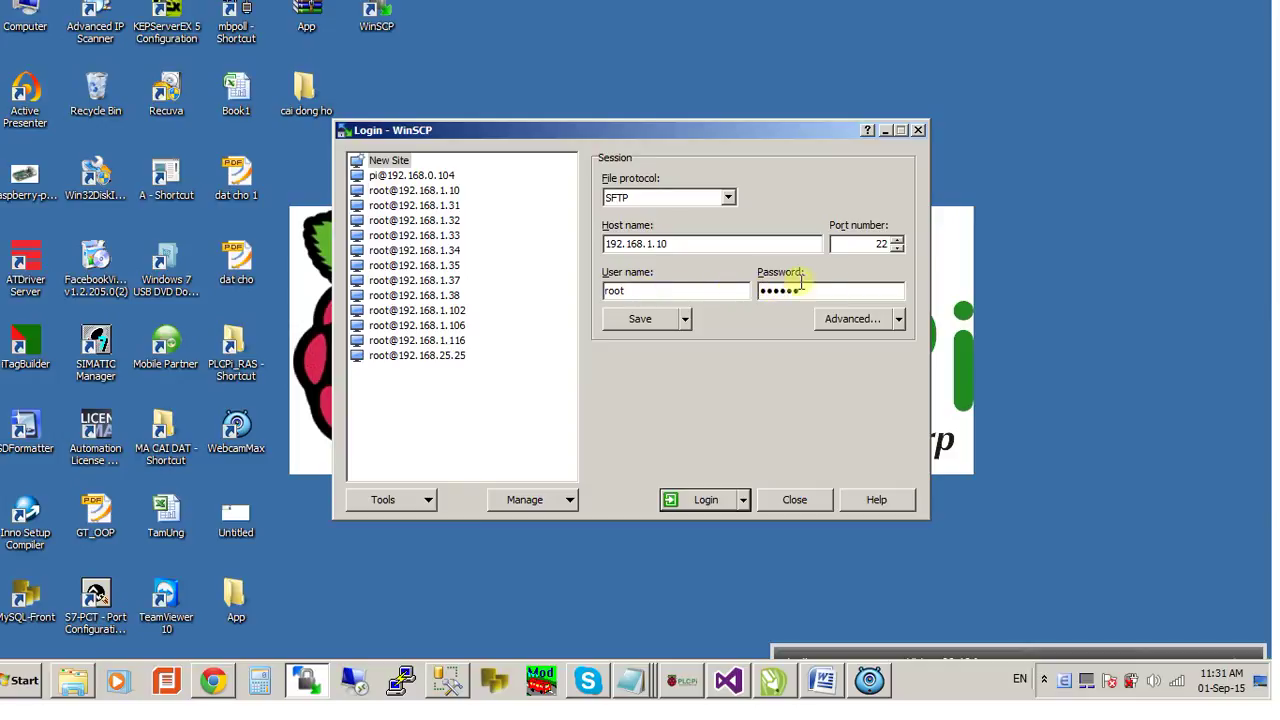
{"action": "left_click", "coordinate": [640, 320]}
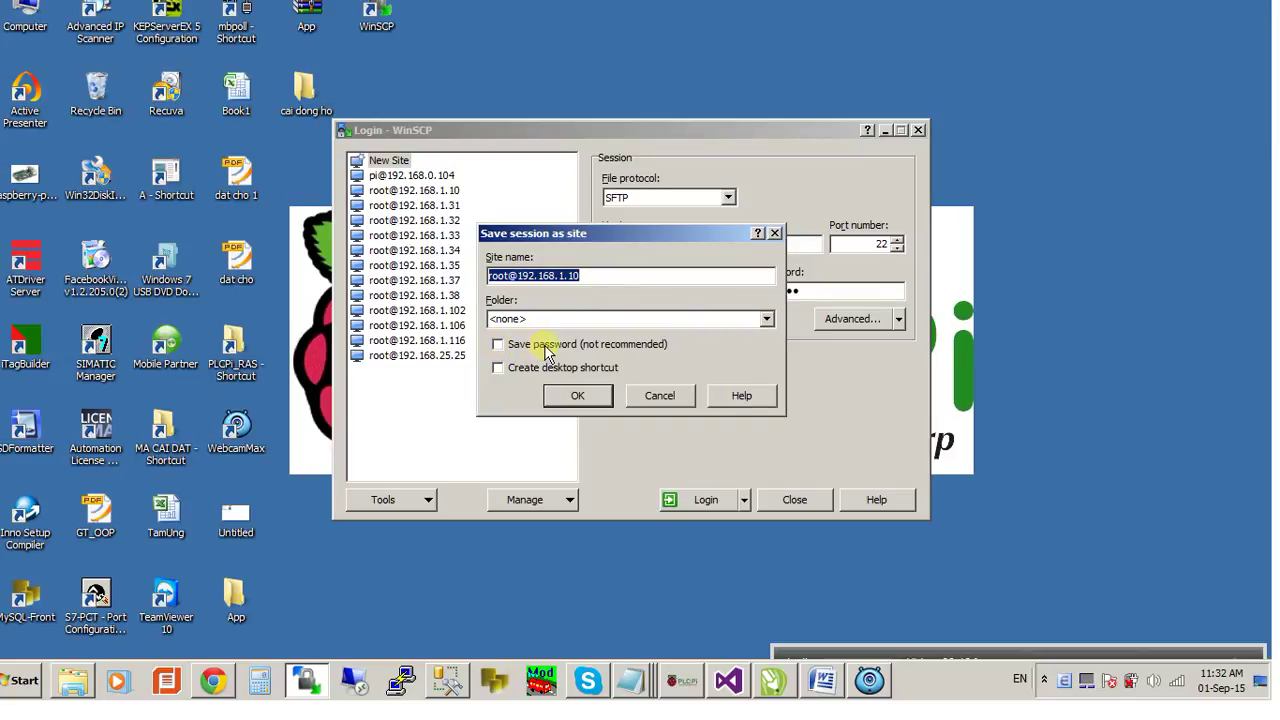
{"action": "left_click", "coordinate": [658, 396]}
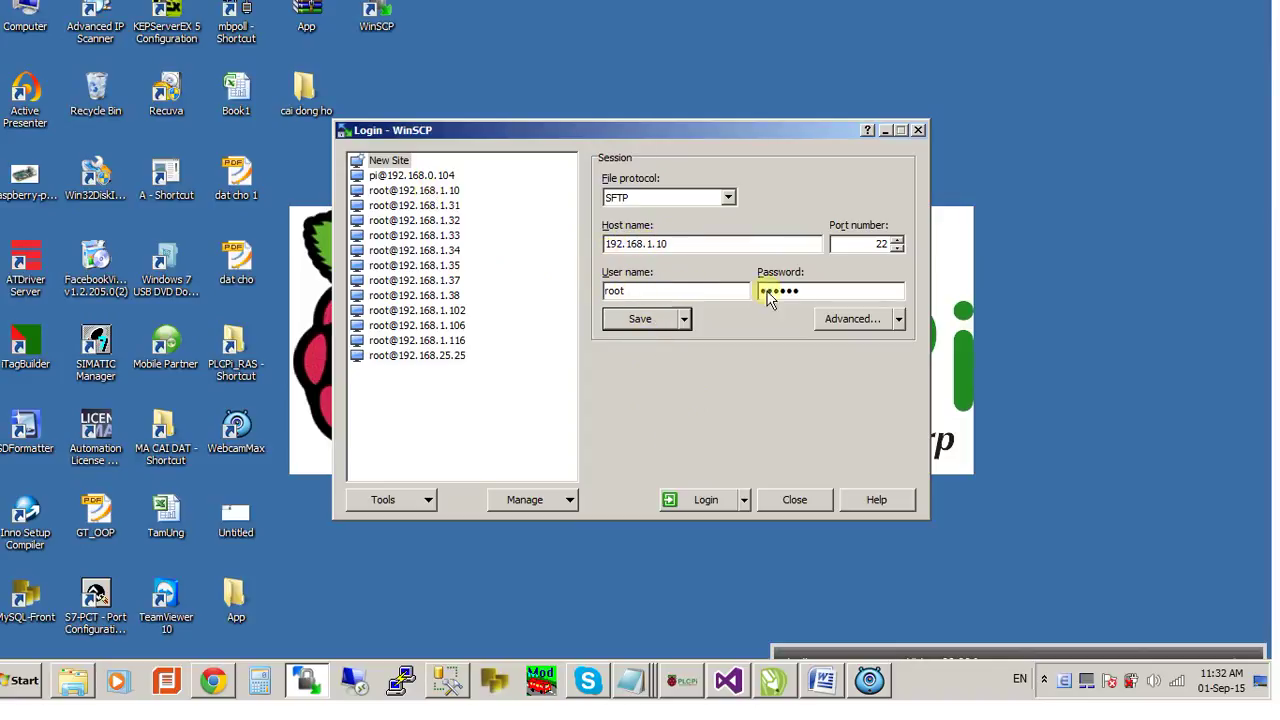
{"action": "left_click", "coordinate": [697, 504]}
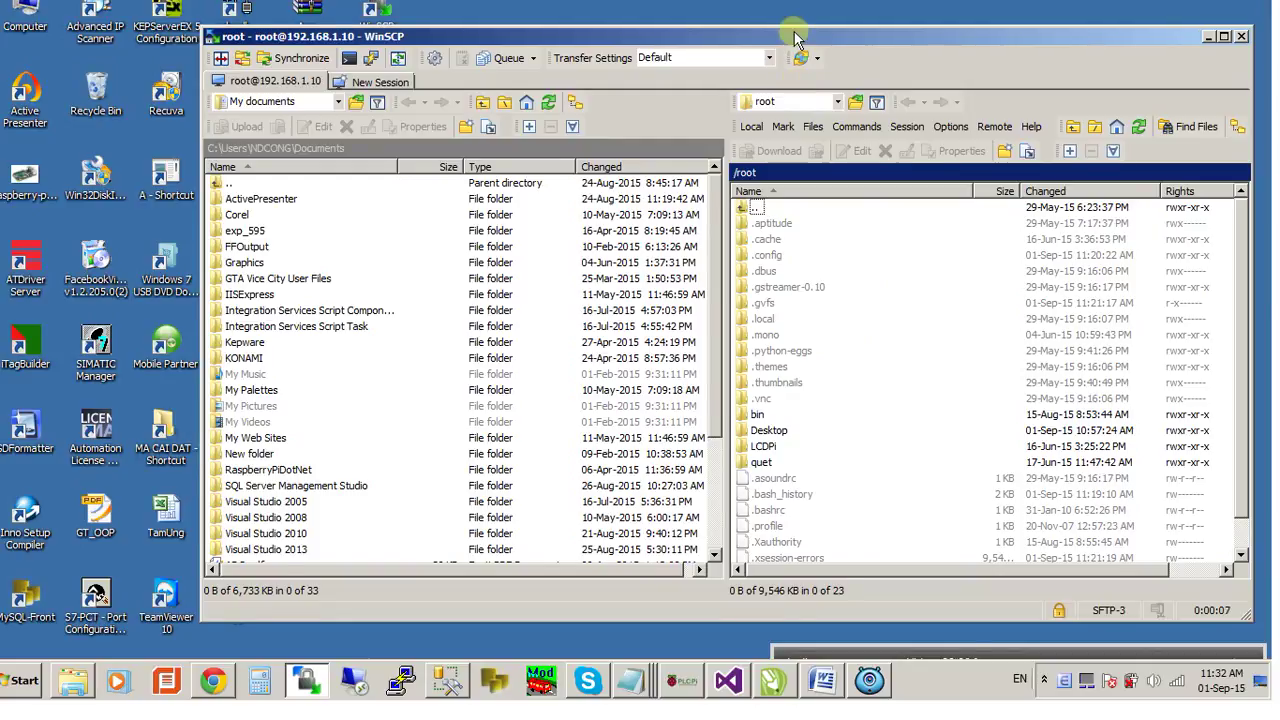
Upload the exp_595 folder from the local Documents folder to /root on the device.
{"action": "left_click_drag", "start_coordinate": [800, 37], "coordinate": [678, 23]}
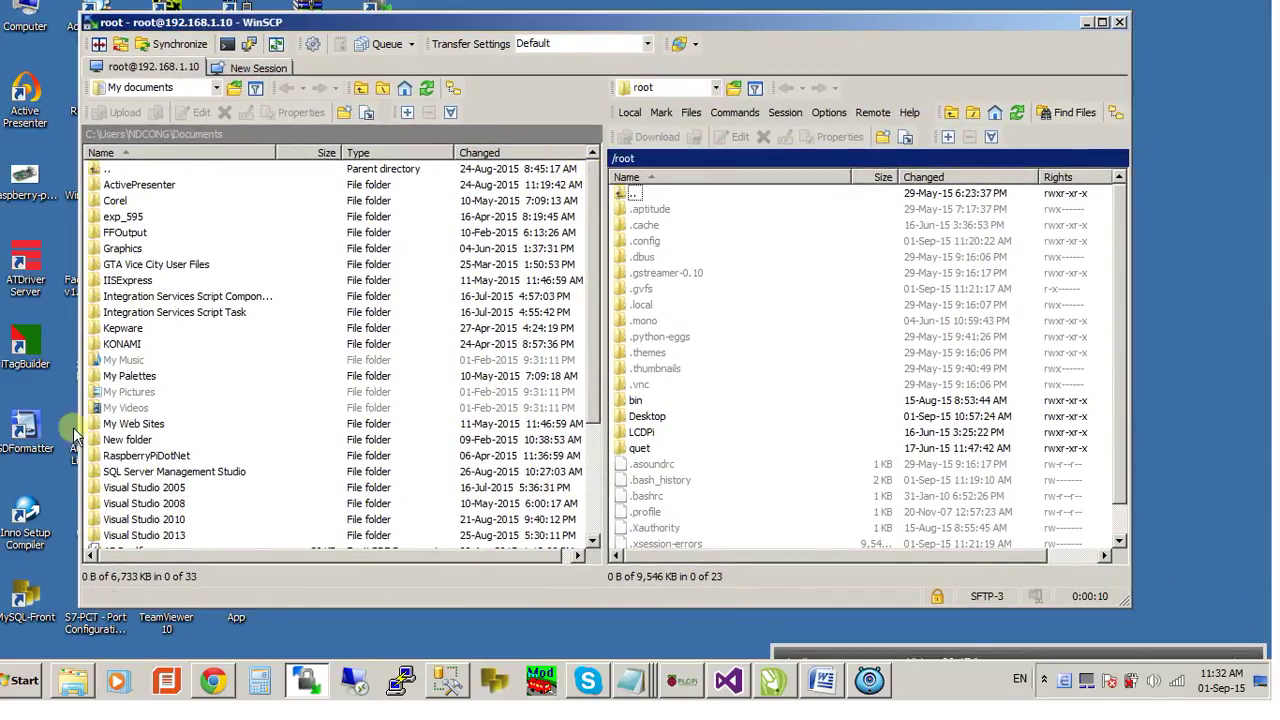
{"action": "left_click", "coordinate": [146, 236]}
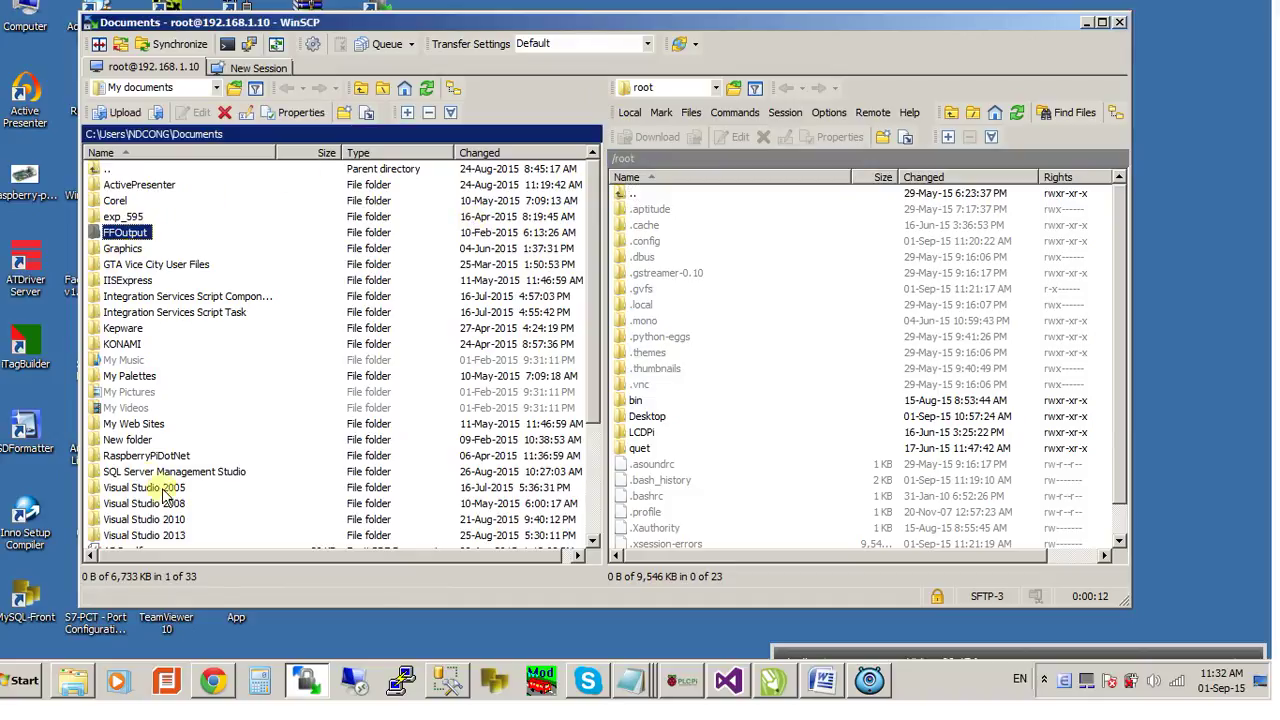
{"action": "left_click", "coordinate": [120, 232]}
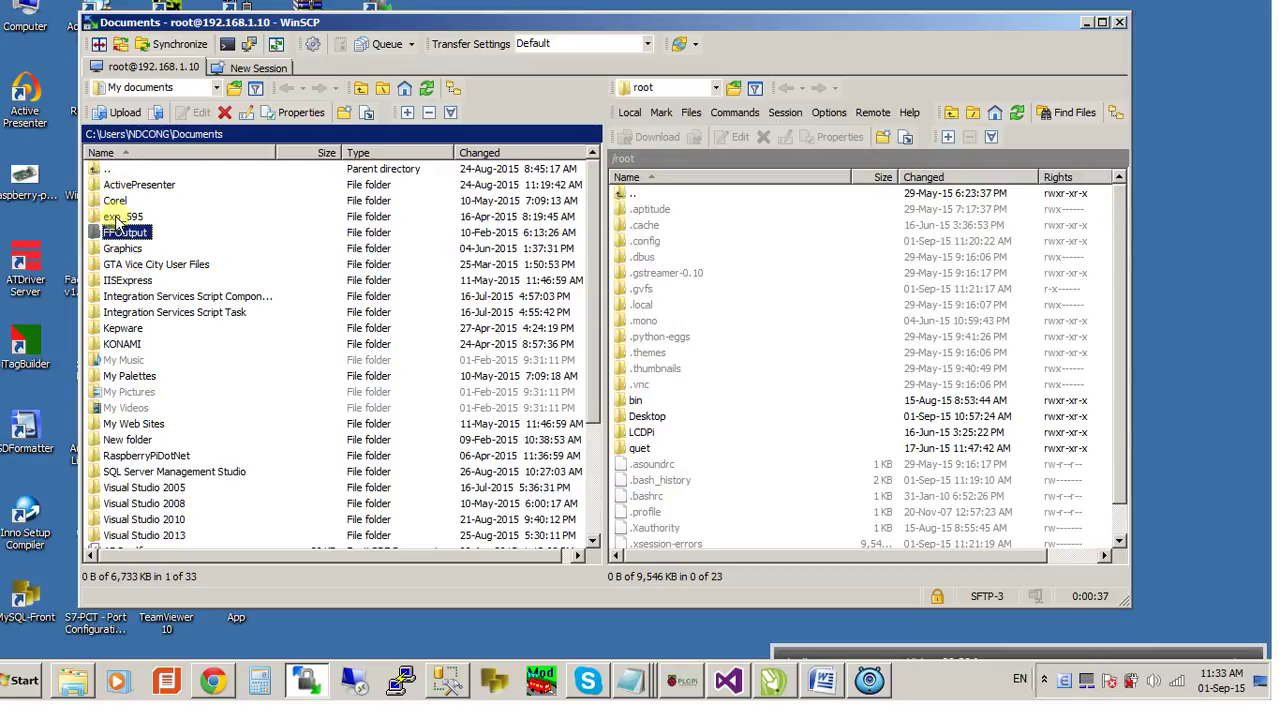
{"action": "left_click", "coordinate": [117, 217]}
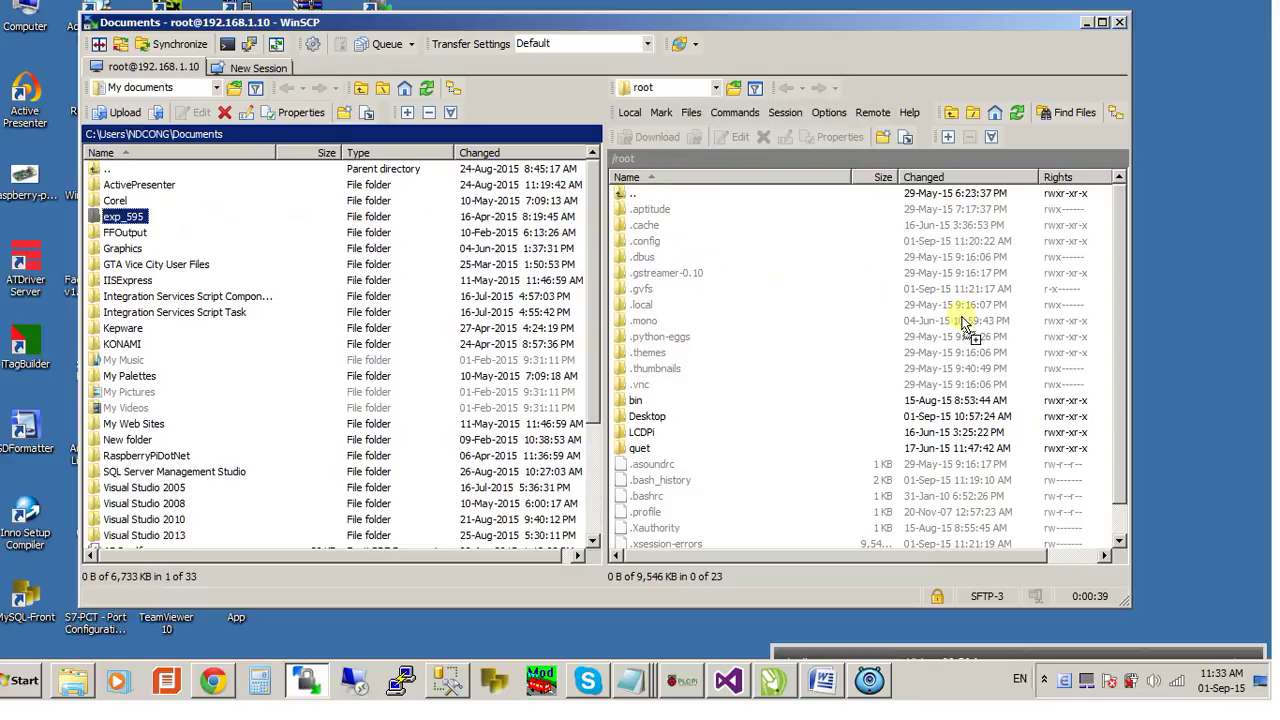
{"action": "left_click_drag", "start_coordinate": [983, 337], "coordinate": [838, 383]}
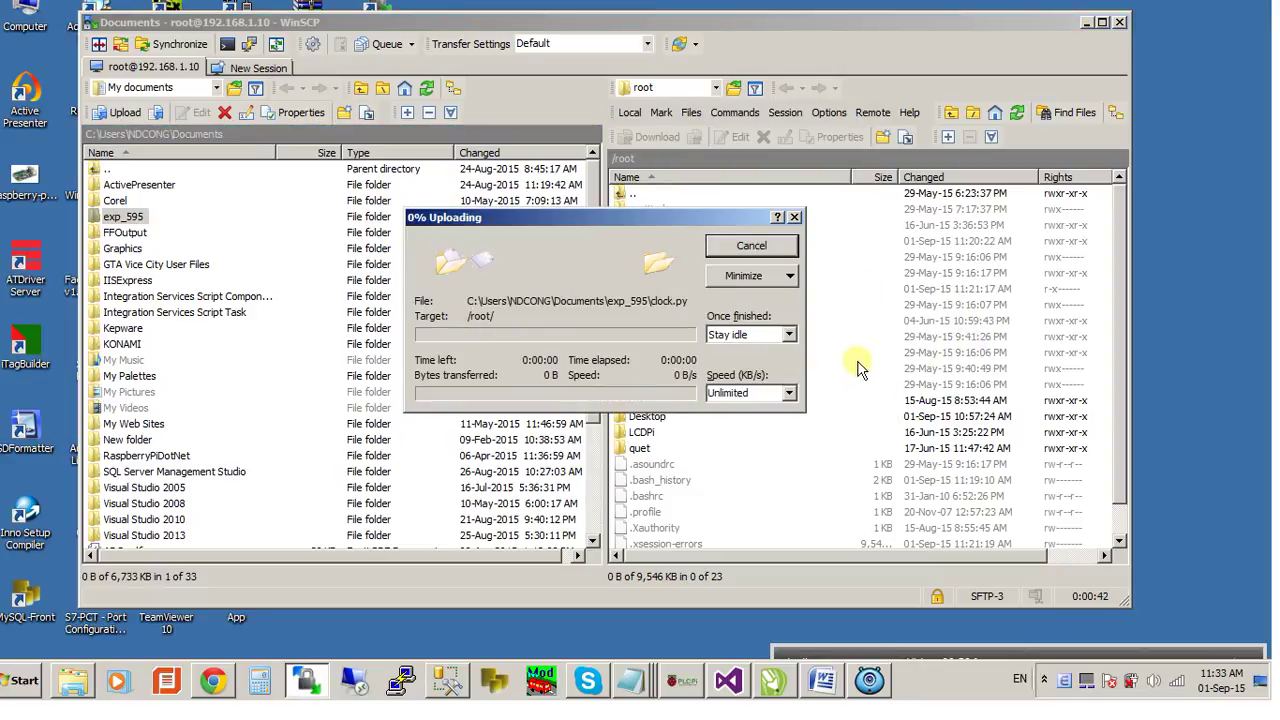
{"action": "left_click", "coordinate": [647, 436]}
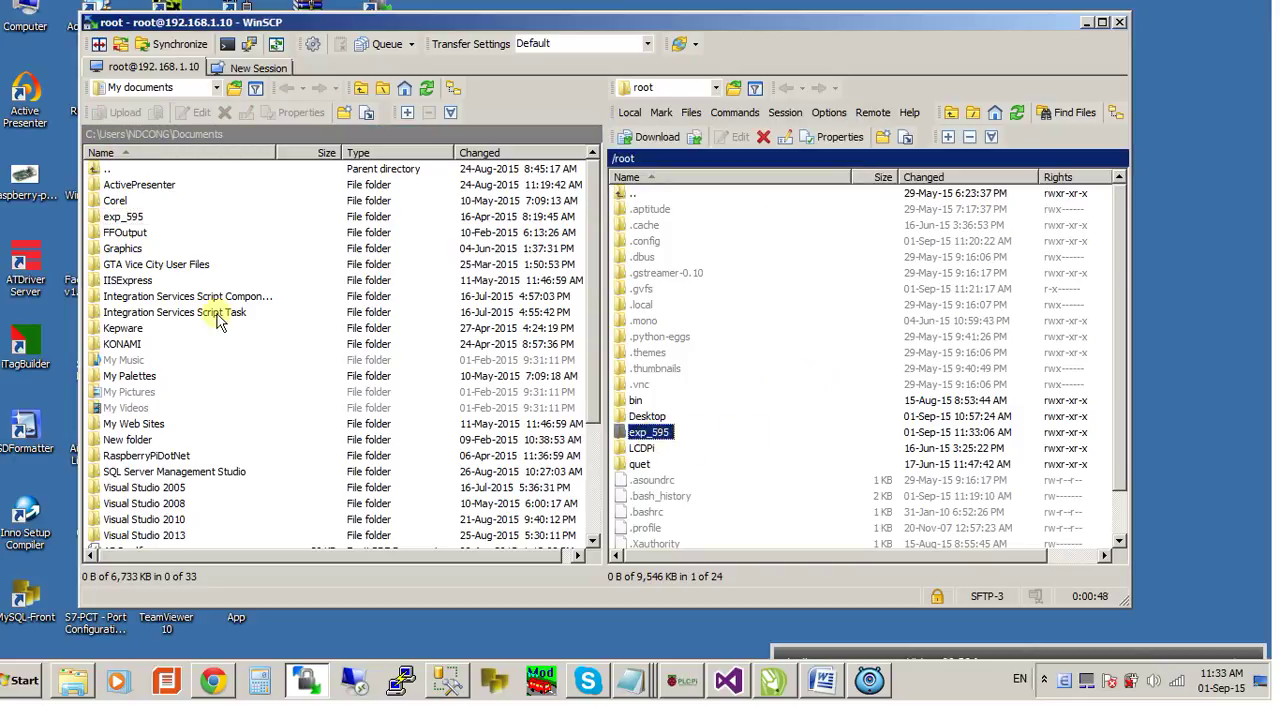
Delete the local exp_595 folder and download its copy from /root back into Documents.
{"action": "left_click", "coordinate": [123, 218]}
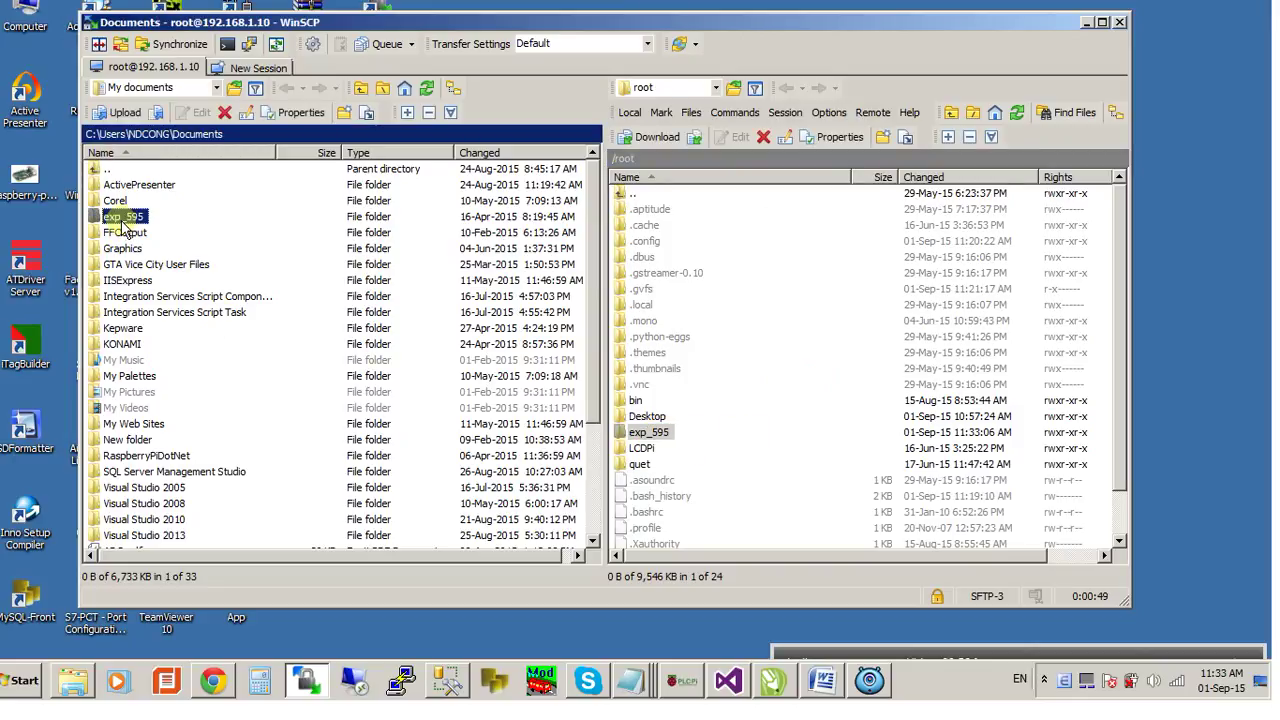
{"action": "key", "text": "Delete"}
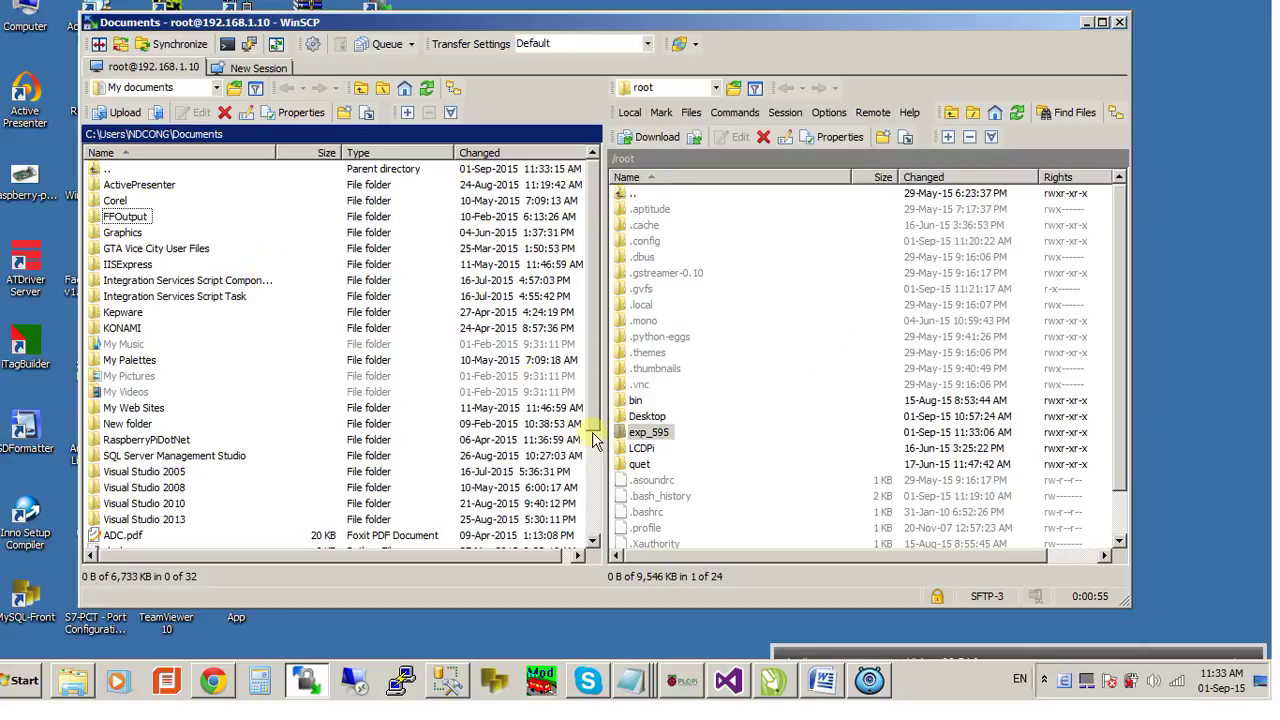
{"action": "left_click_drag", "start_coordinate": [648, 441], "coordinate": [227, 355]}
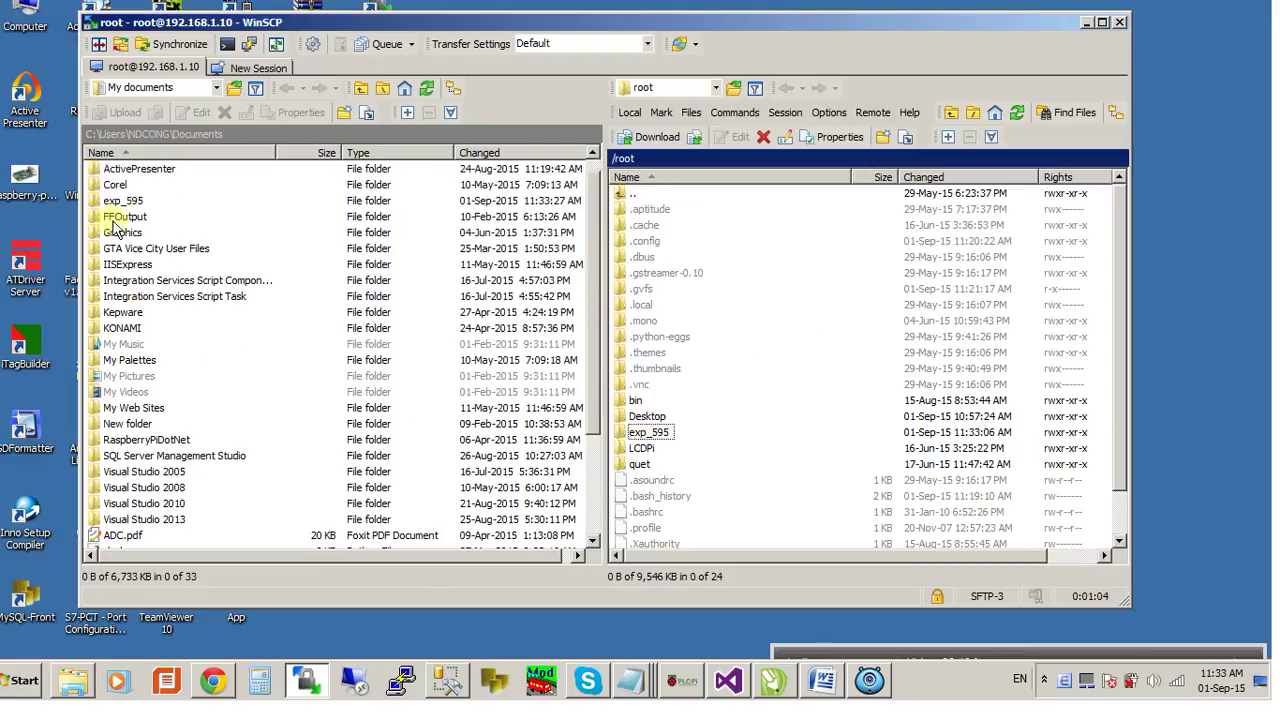
{"action": "left_click", "coordinate": [118, 200]}
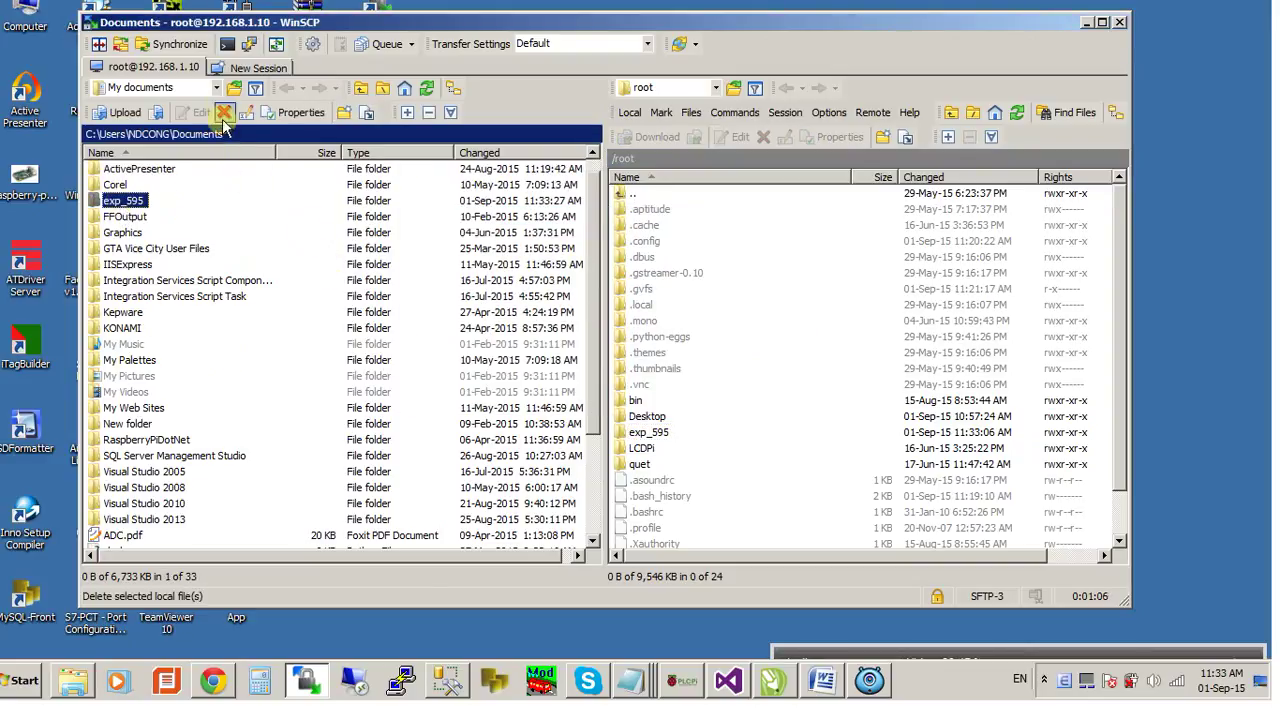
Open the device's /root/Desktop folder and upload the local exp_595 folder into it.
{"action": "left_click", "coordinate": [215, 88]}
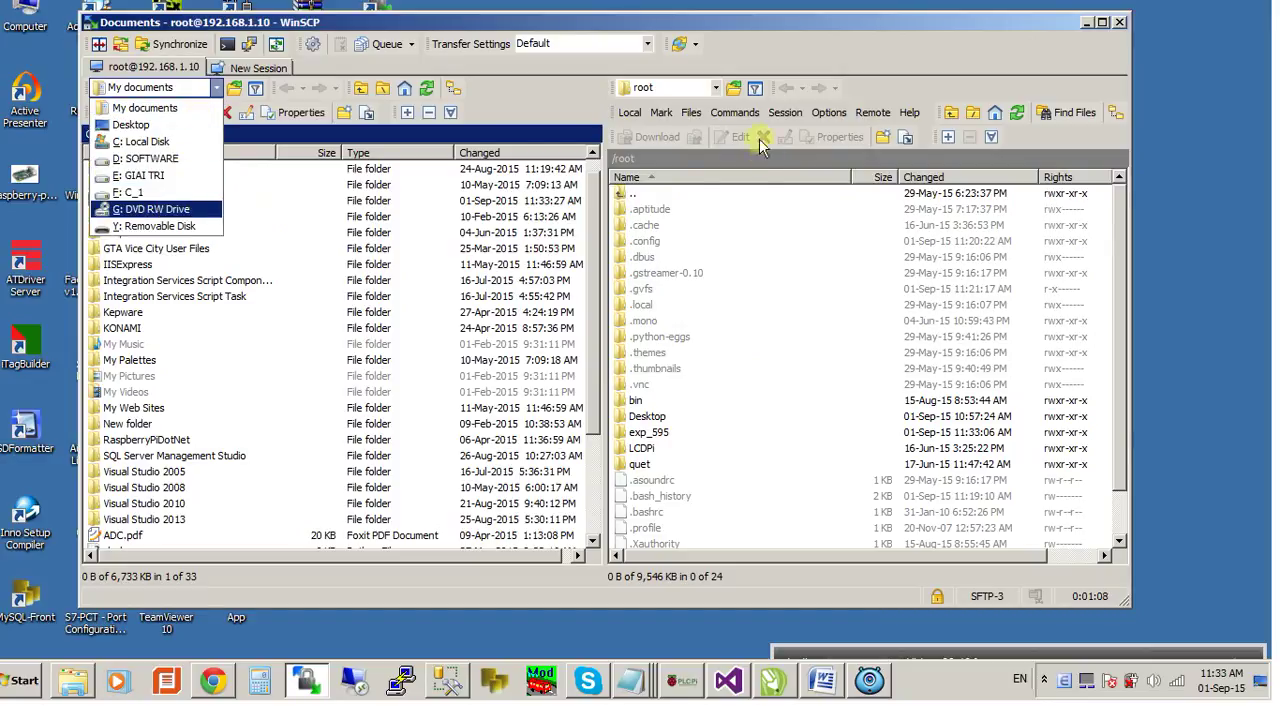
{"action": "left_click", "coordinate": [716, 88]}
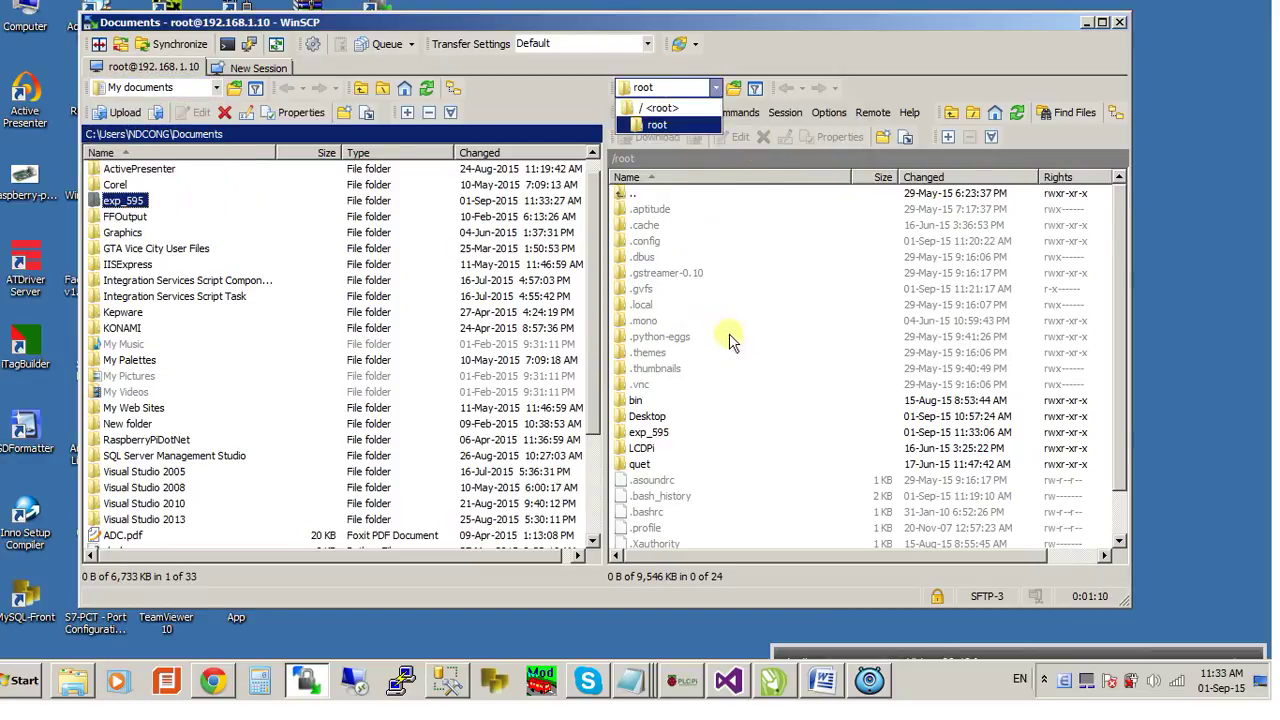
{"action": "left_click", "coordinate": [762, 335]}
{"action": "double_click", "coordinate": [645, 416]}
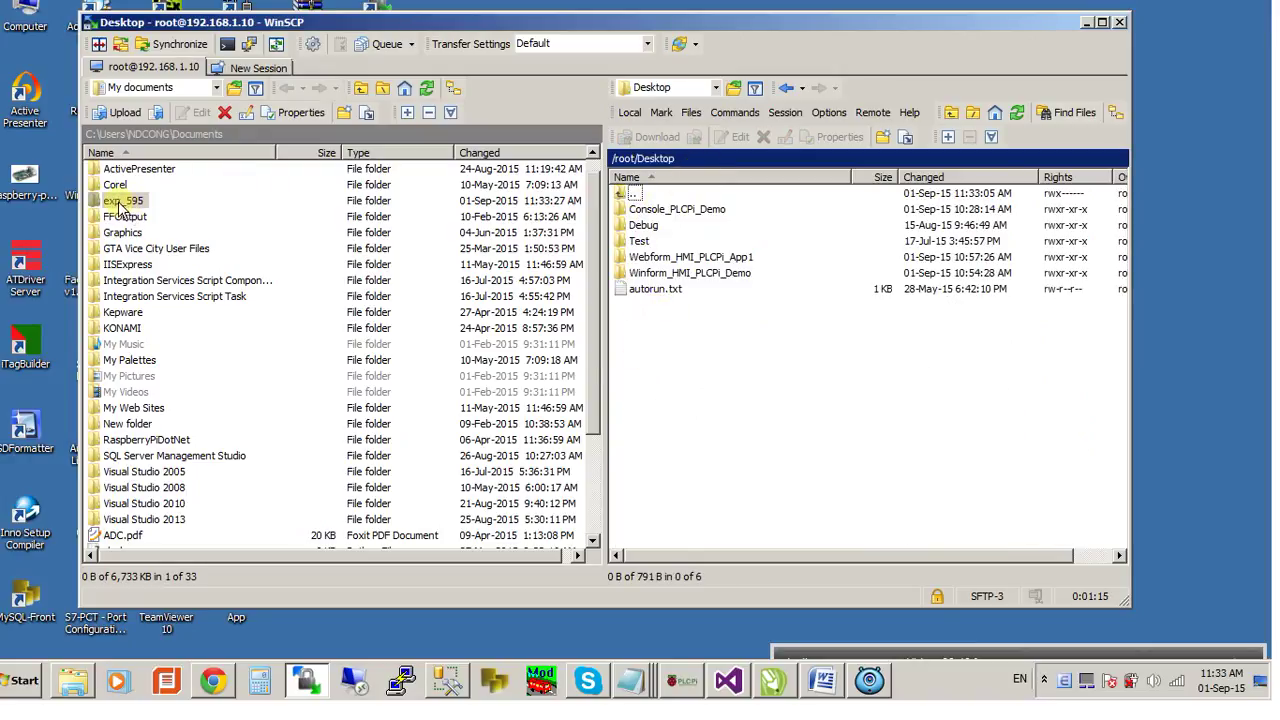
{"action": "left_click_drag", "start_coordinate": [124, 201], "coordinate": [797, 428]}
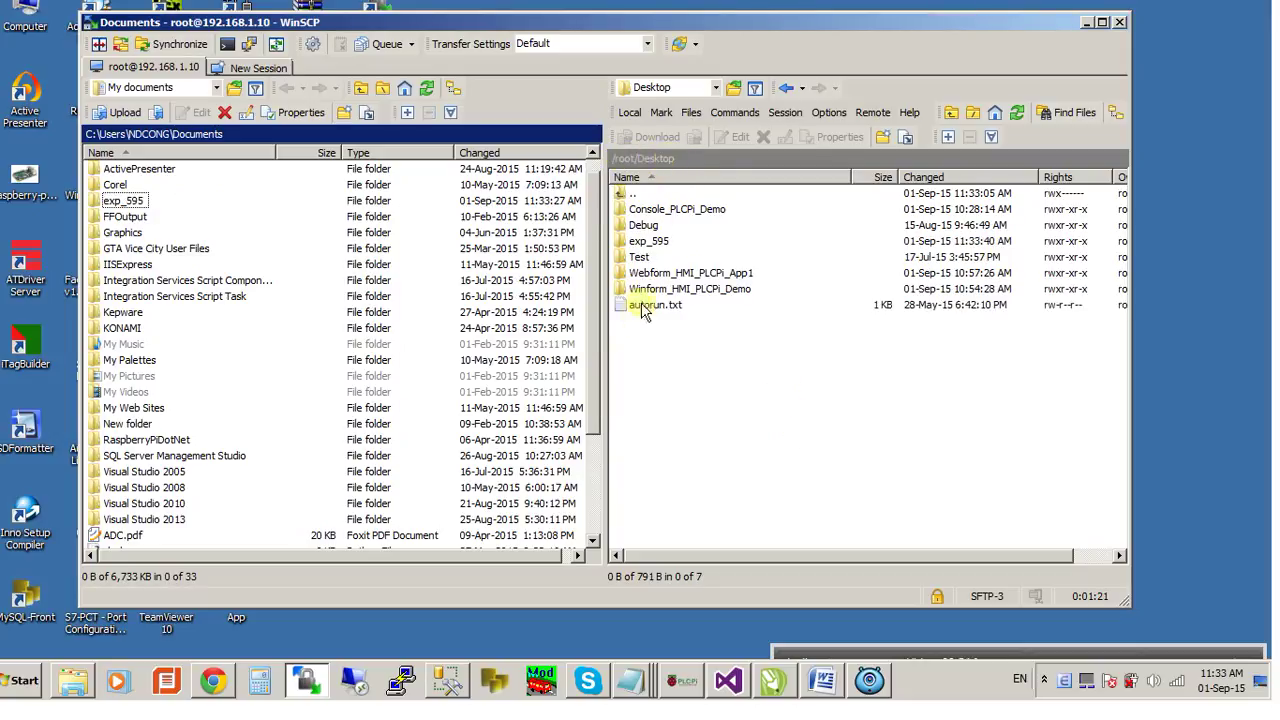
{"action": "left_click", "coordinate": [648, 241]}
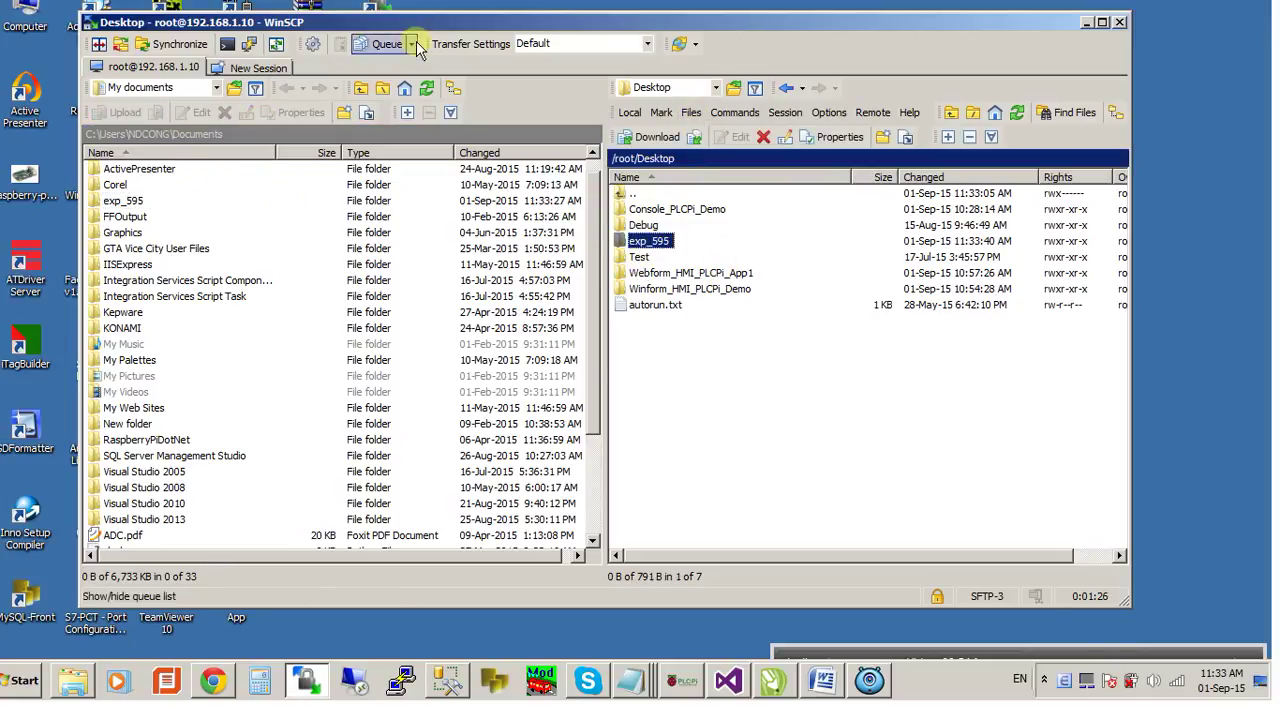
{"action": "mouse_move", "coordinate": [430, 30]}
{"action": "left_mouse_down"}
{"action": "mouse_move", "coordinate": [409, 91]}
{"action": "mouse_move", "coordinate": [422, 26]}
{"action": "left_mouse_up"}
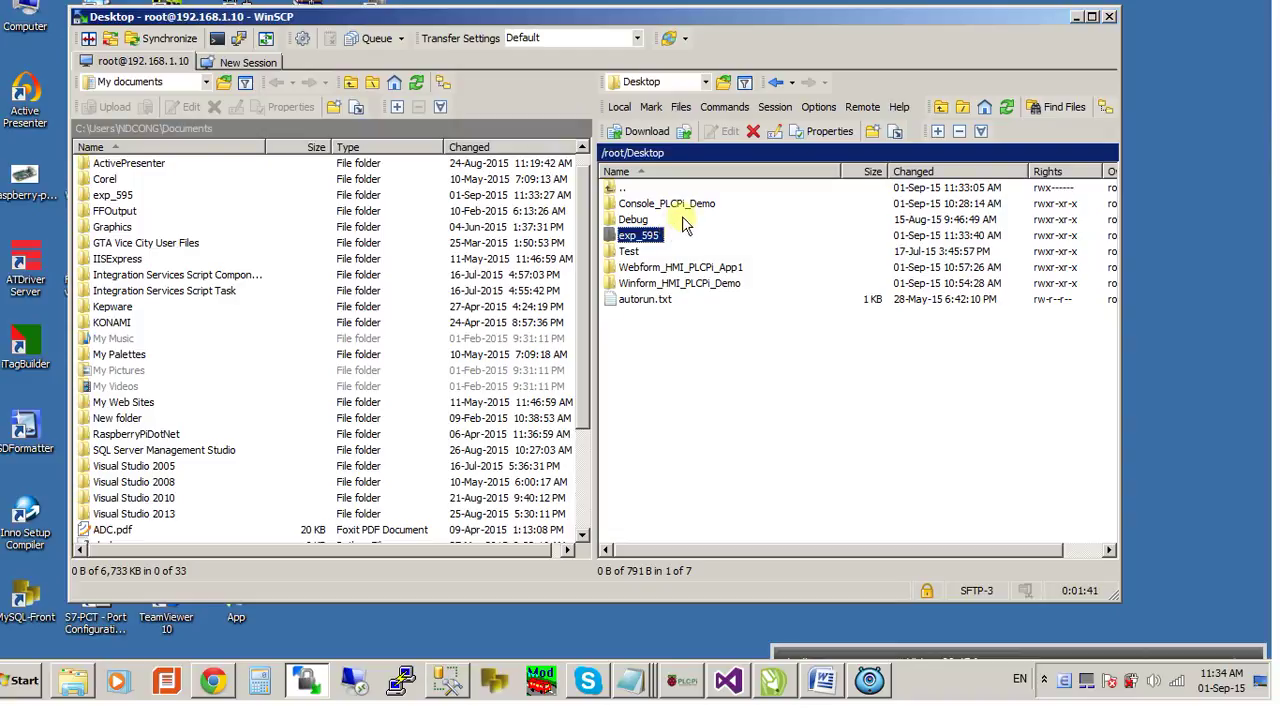
Switch to Chrome and view the ATSCADA FAQs page.
{"action": "left_click", "coordinate": [216, 688]}
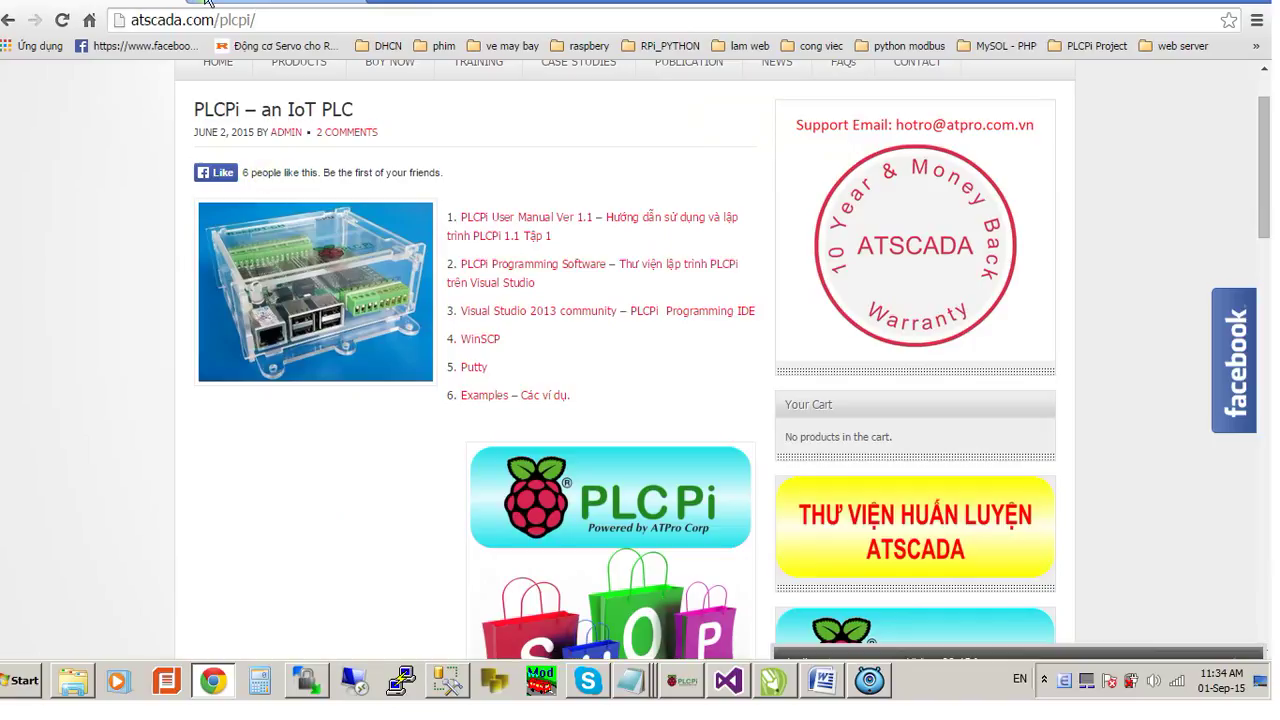
{"action": "left_click", "coordinate": [250, 5]}
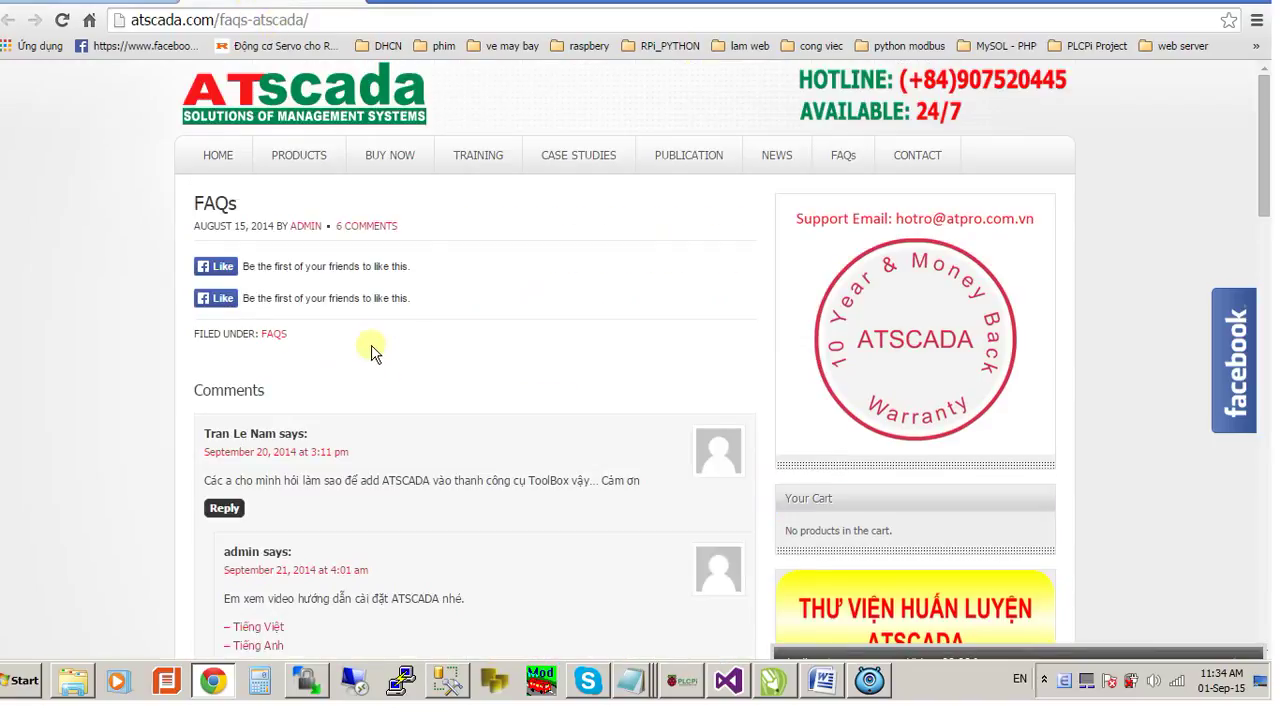